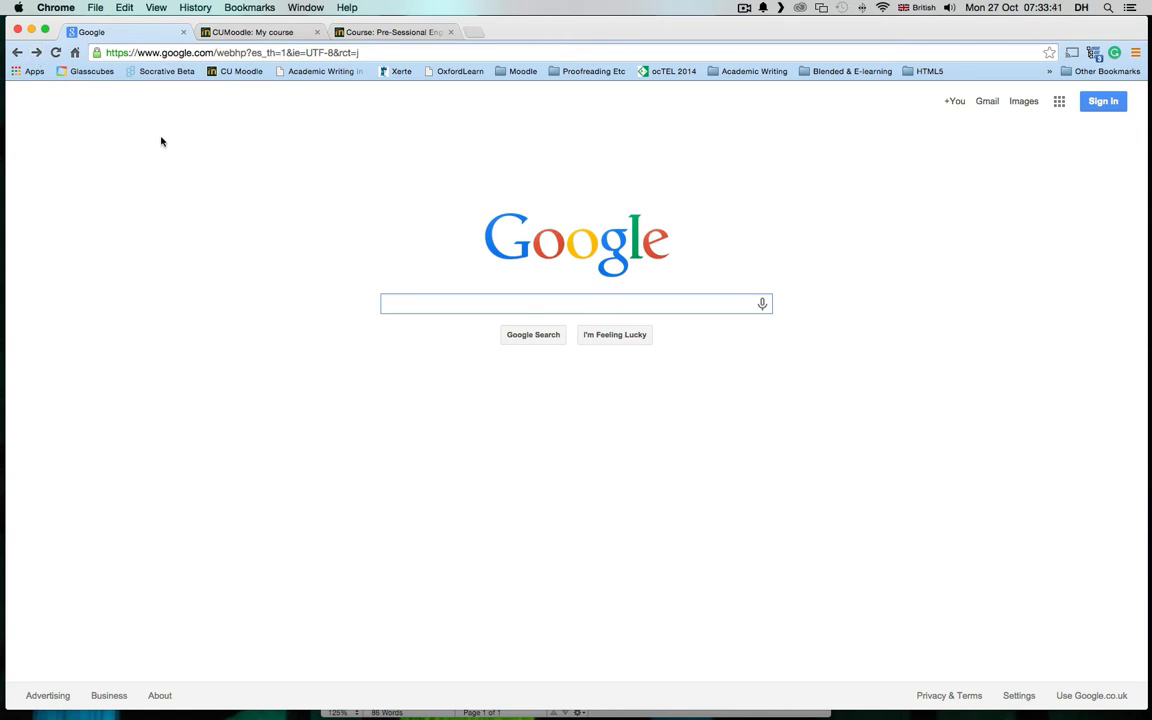
# Step: Go to the CU Moodle address and enter the Pre-Sessional English 2014 course
pyautogui.click(230, 52)
pyautogui.write('cumoodle.coventry.ac.uk')
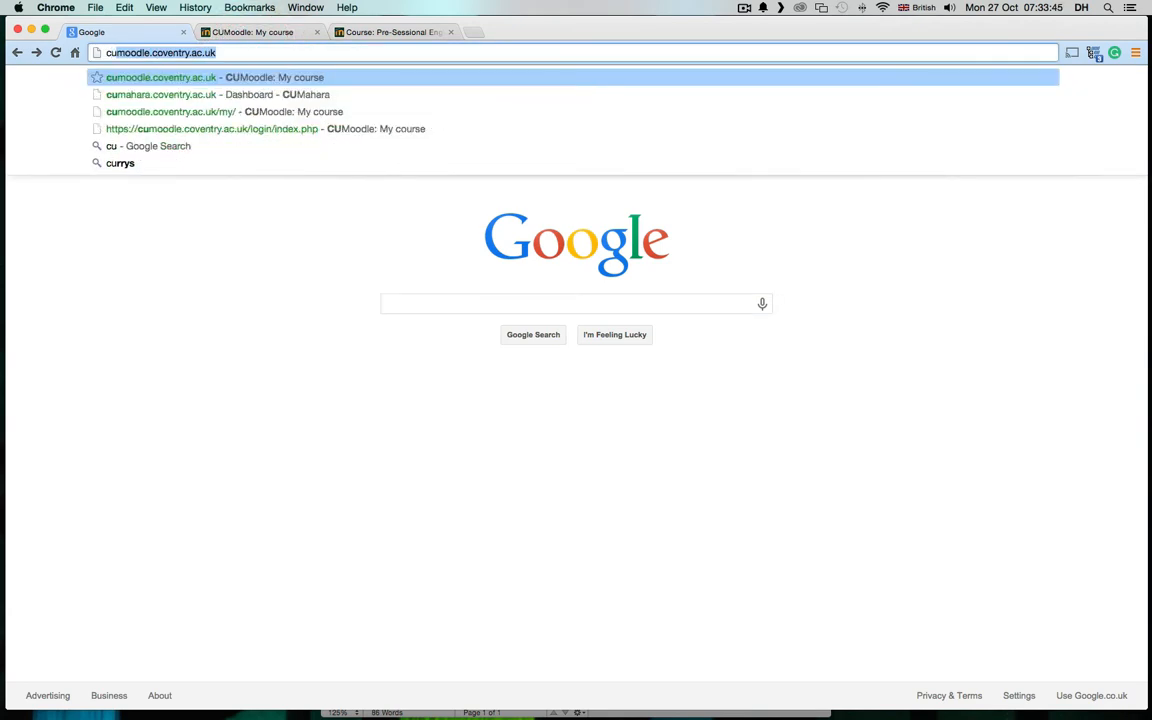
pyautogui.press('Return')
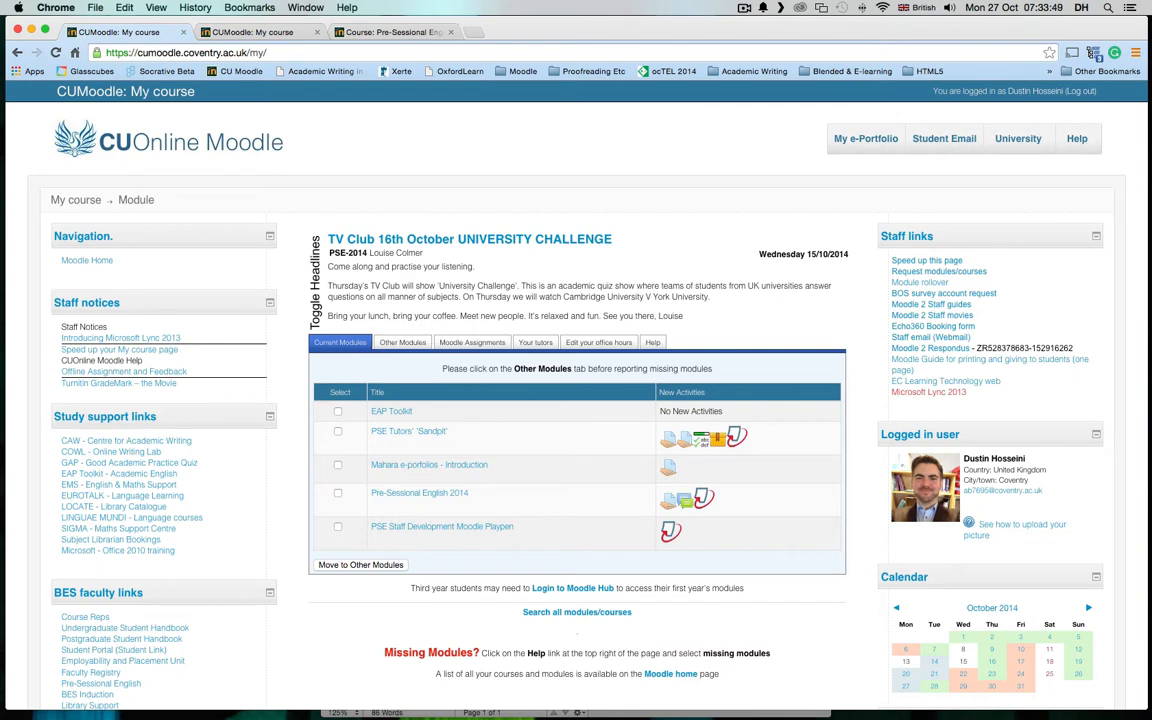
pyautogui.click(402, 493)
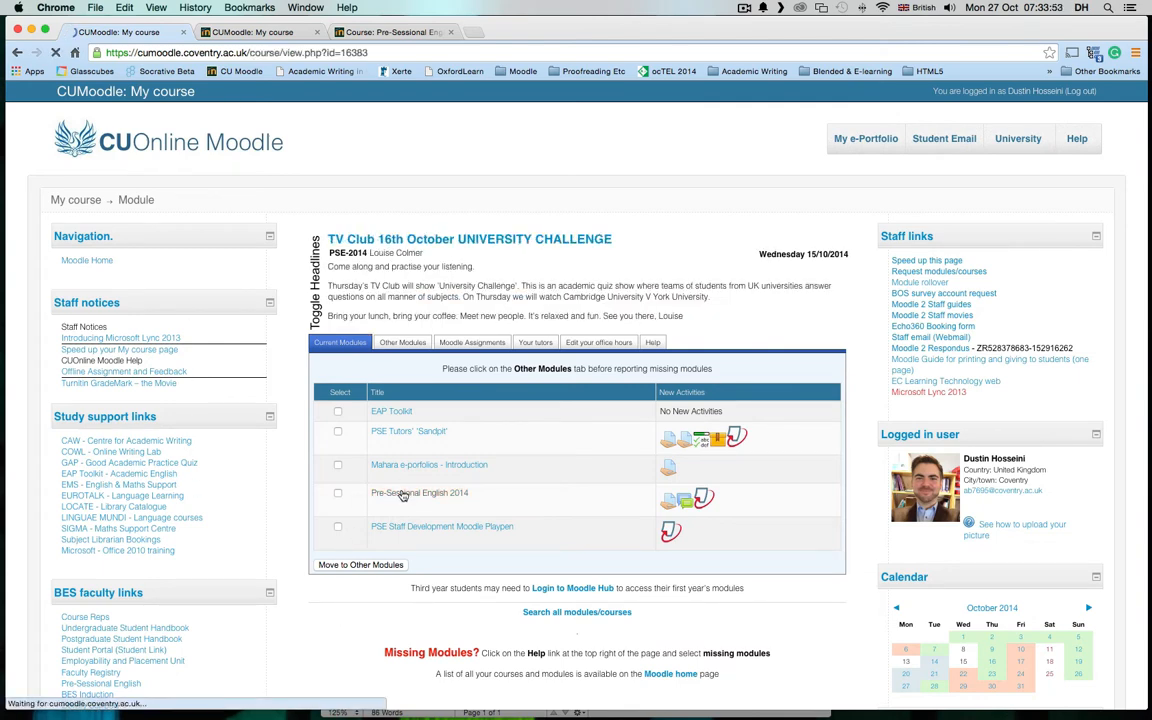
pyautogui.scroll(-4, 307, 458)
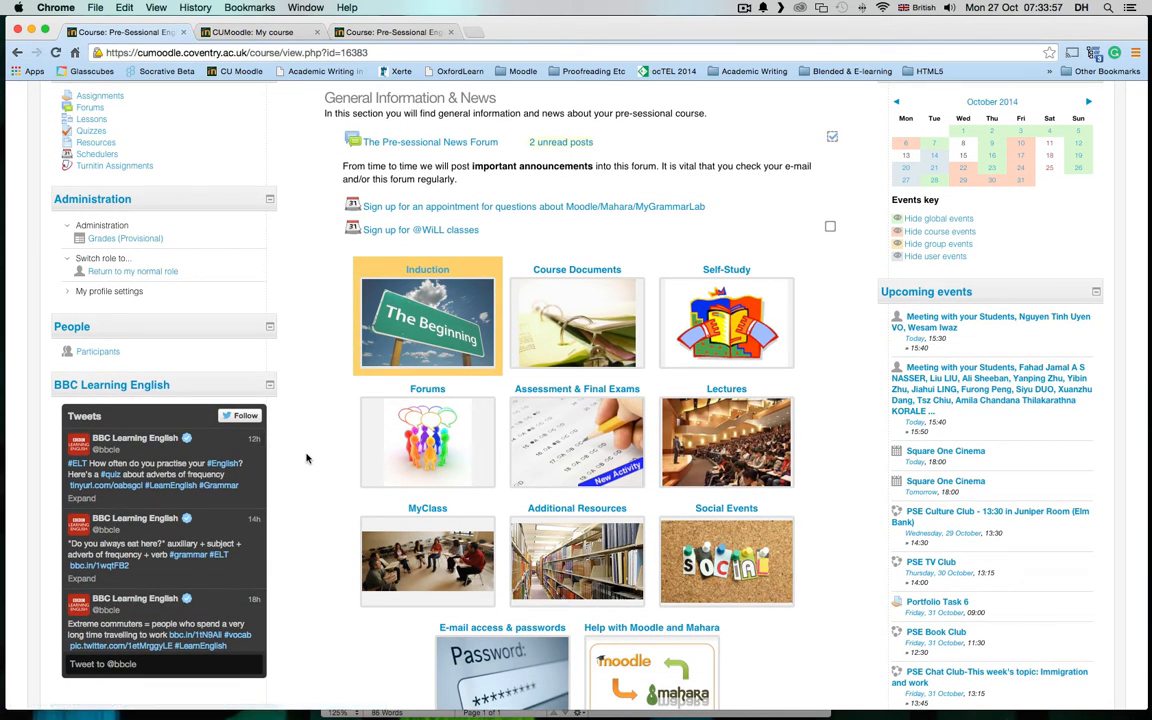
pyautogui.scroll(-2, 307, 458)
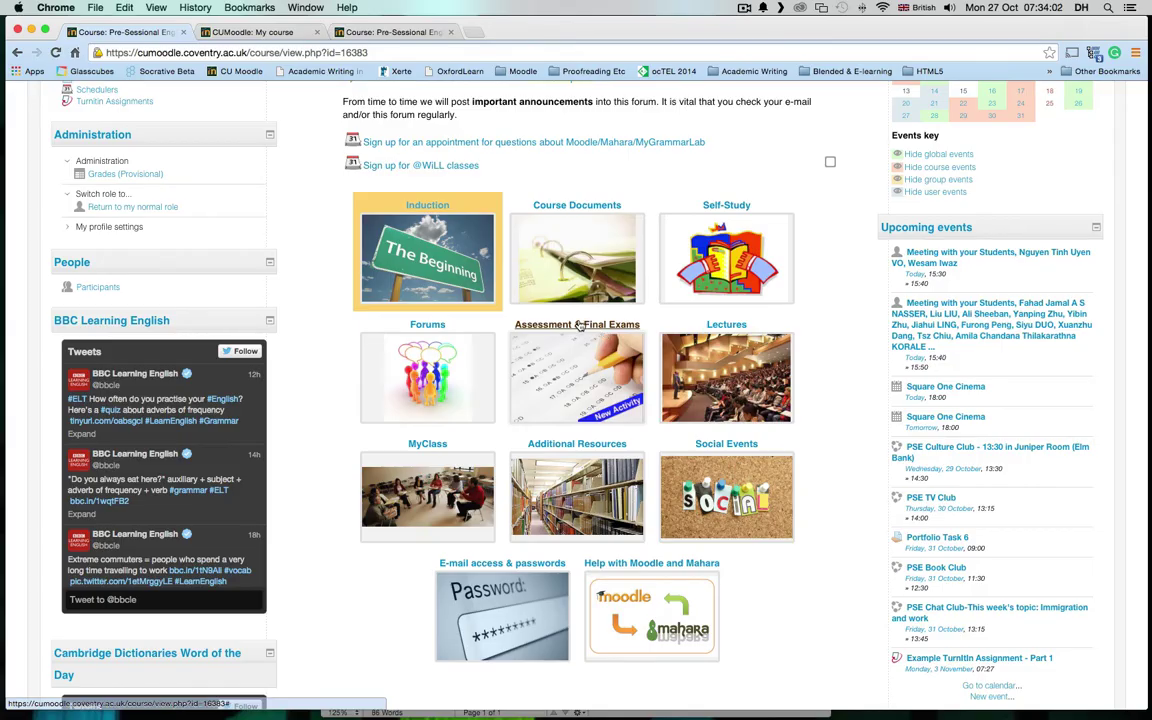
# Step: Enter Assessment & Final Exams and launch the Example TurnItIn Assignment submission form
pyautogui.click(531, 296)
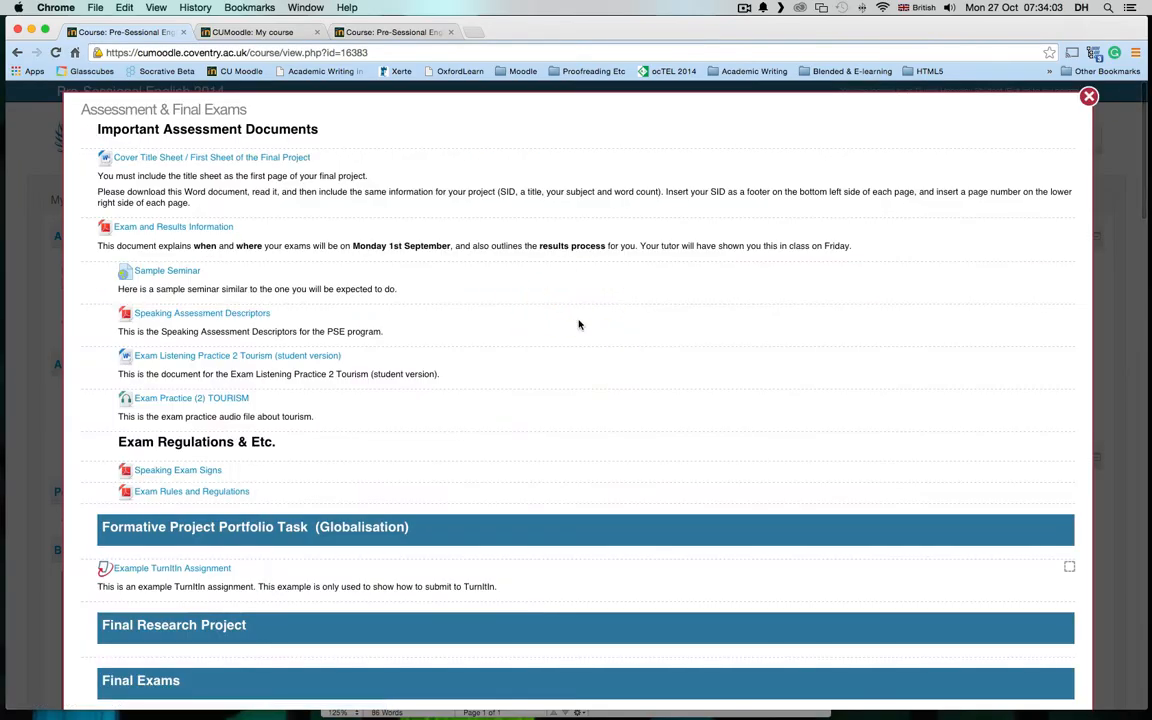
pyautogui.scroll(-3, 549, 385)
pyautogui.scroll(-2, 549, 385)
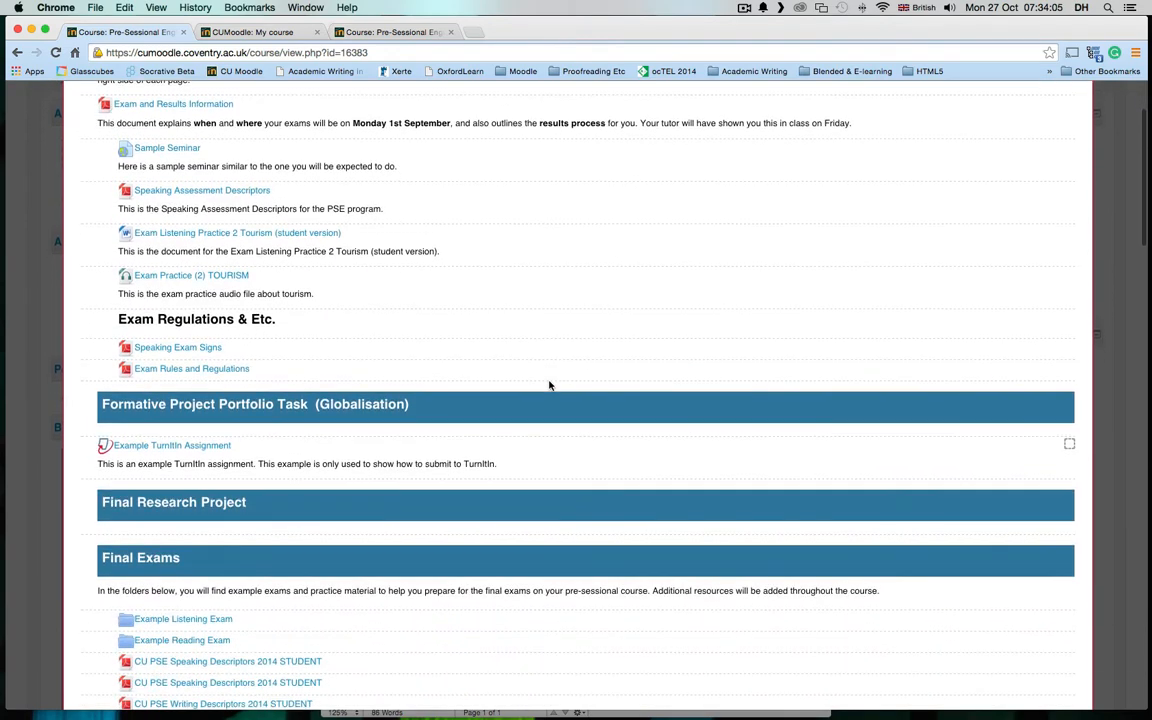
pyautogui.scroll(-2, 549, 385)
pyautogui.scroll(-3, 549, 385)
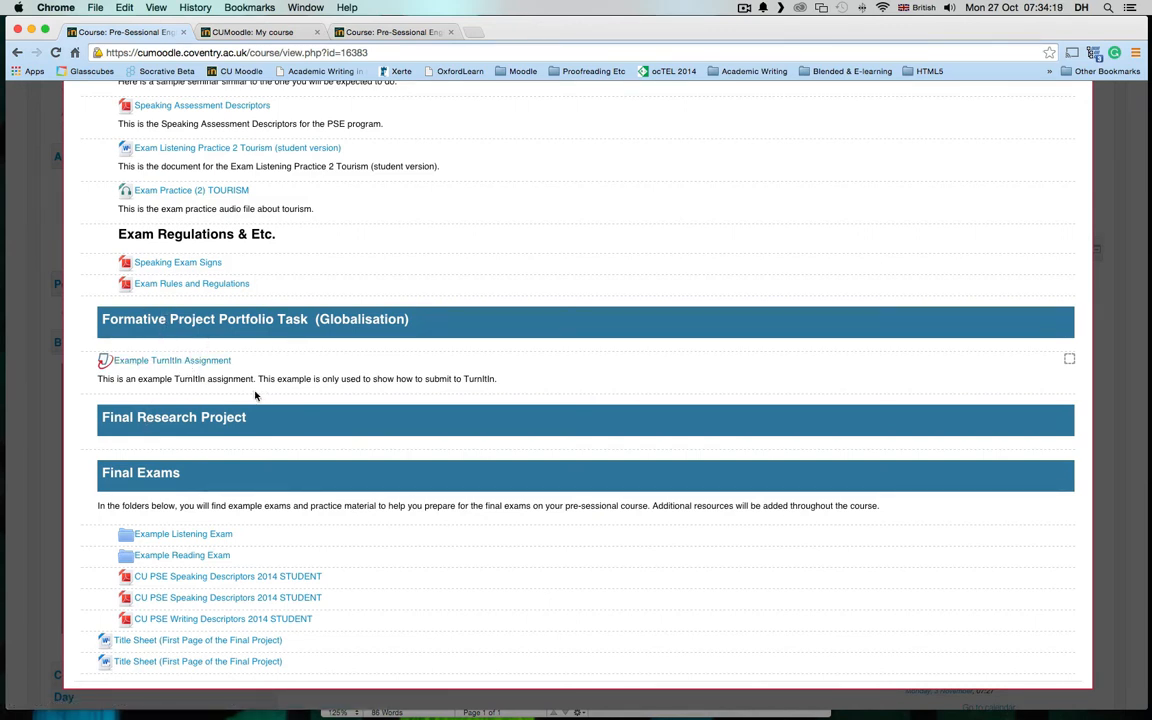
pyautogui.click(200, 362)
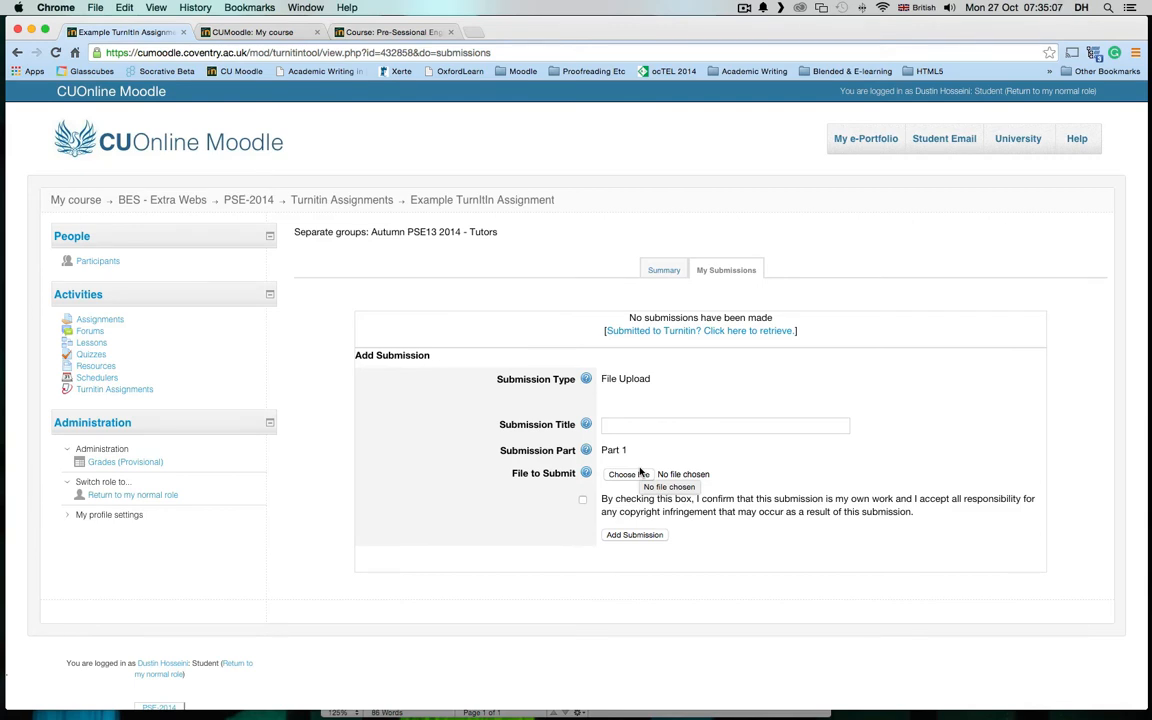
# Step: Browse Google Drive and Documents, then attach 'Urban populations on the rise' from the Desktop
pyautogui.click(630, 474)
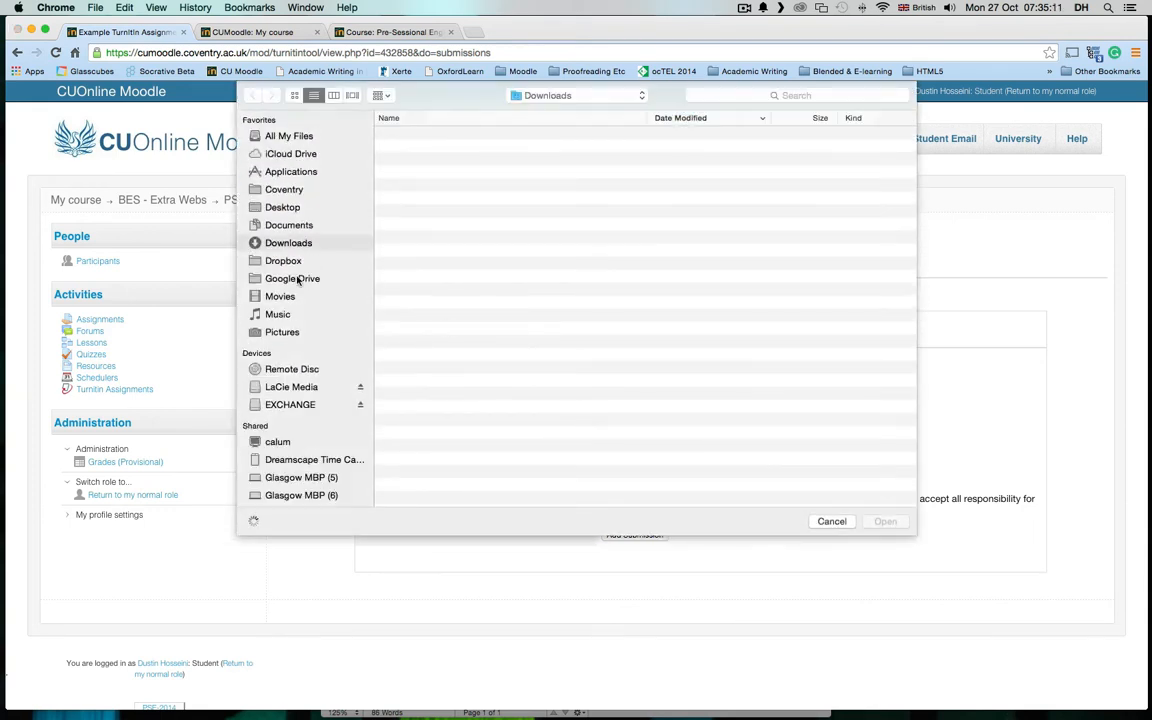
pyautogui.click(292, 278)
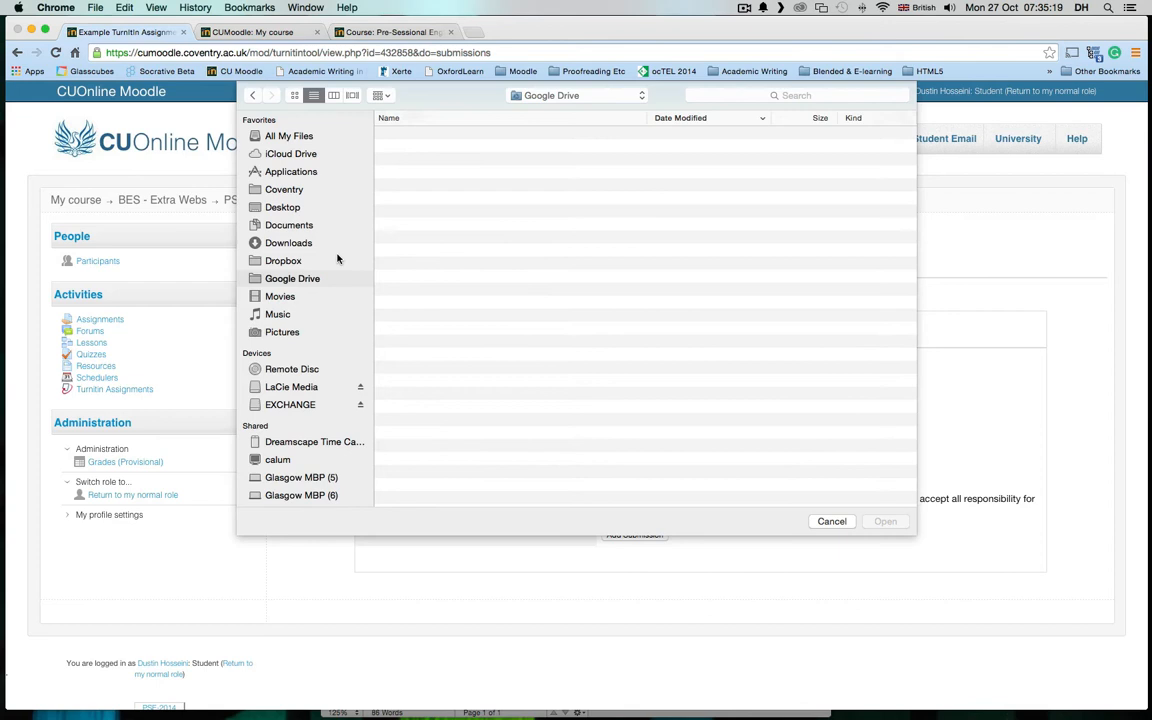
pyautogui.click(289, 225)
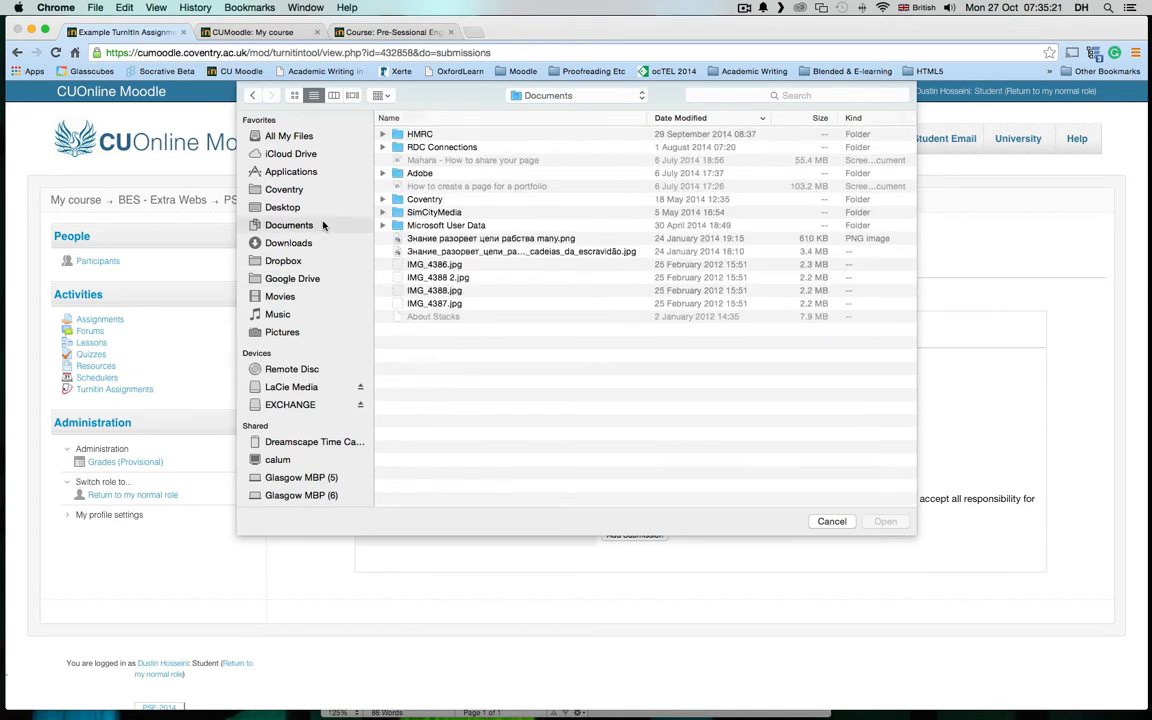
pyautogui.click(292, 278)
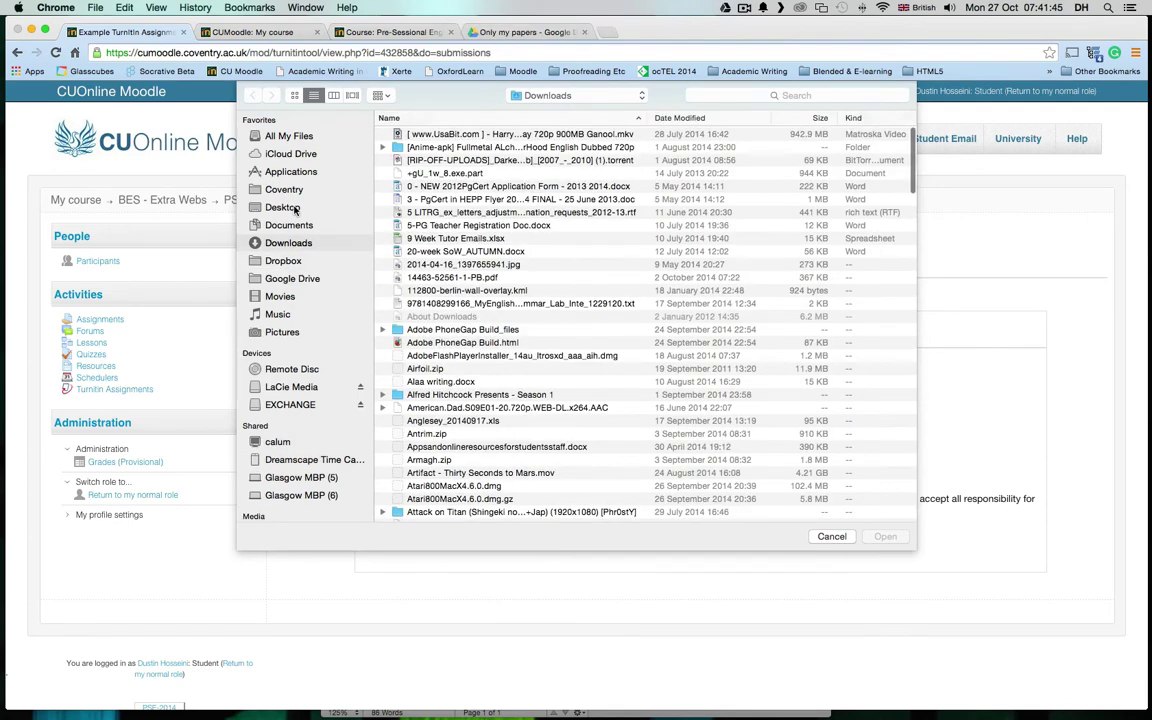
pyautogui.click(282, 207)
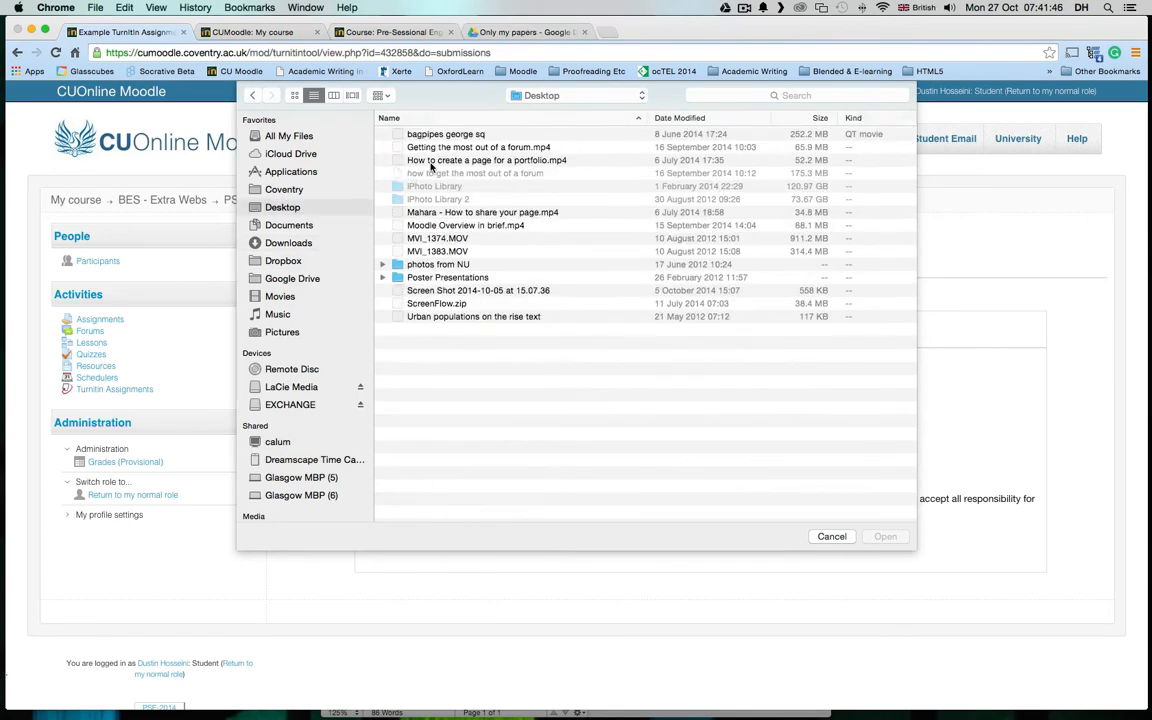
pyautogui.doubleClick(460, 316)
pyautogui.click(662, 424)
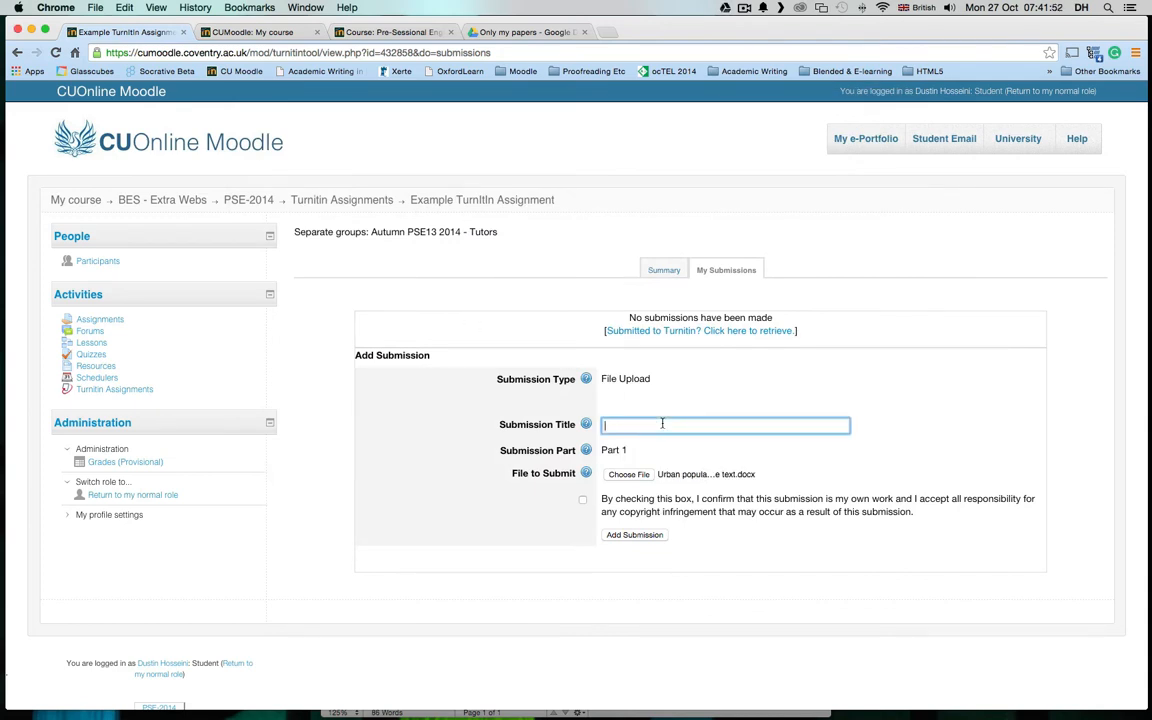
pyautogui.write('The Titl')
pyautogui.write('e Goes Here (S')
pyautogui.write('tude')
pyautogui.write('nt ')
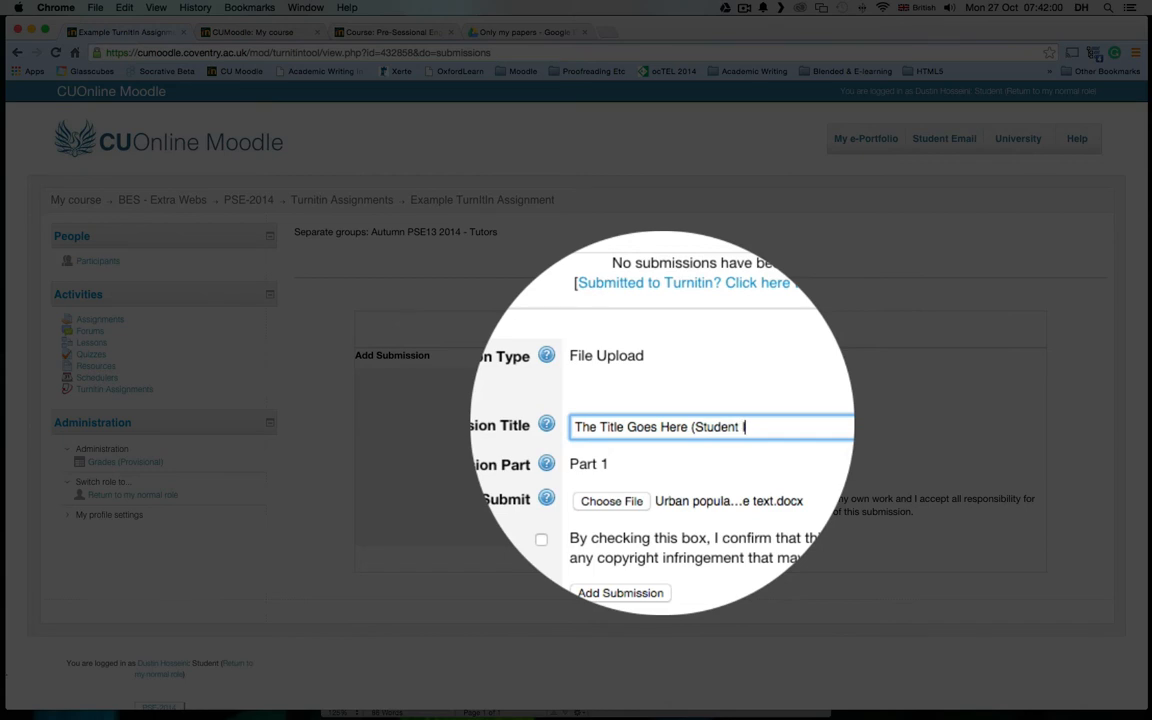
pyautogui.write('ID - 1')
pyautogui.write('23456)')
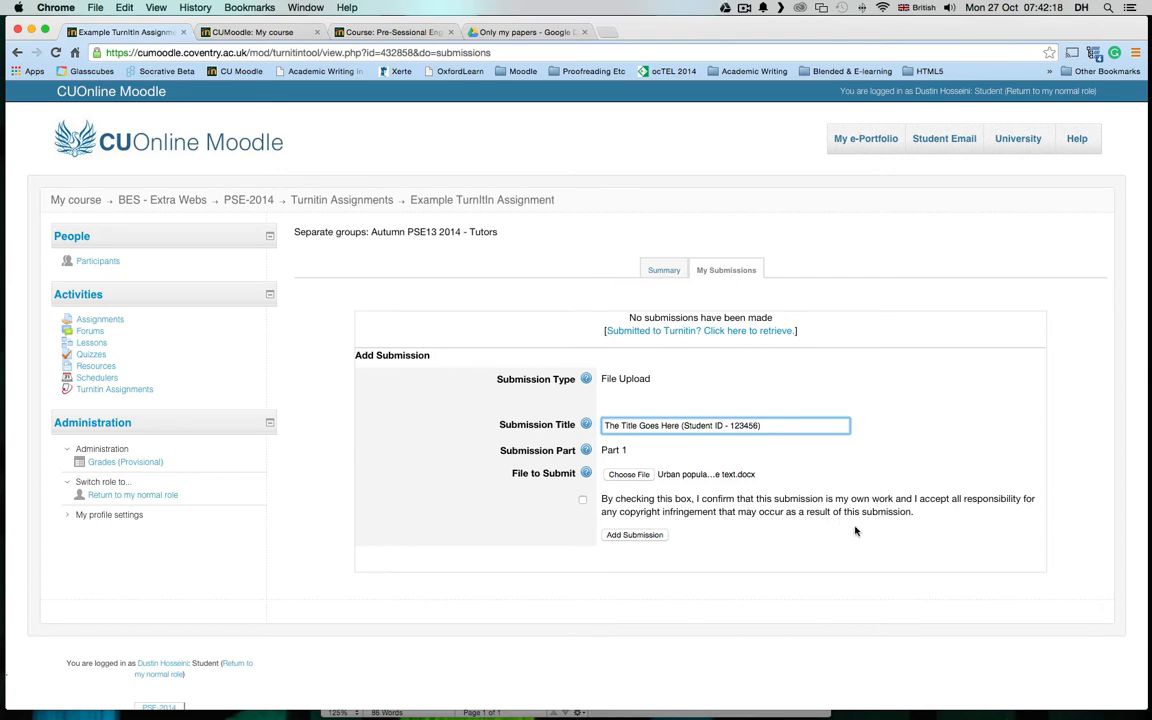
# Step: Tick the declaration confirming the submission is own work
pyautogui.click(583, 498)
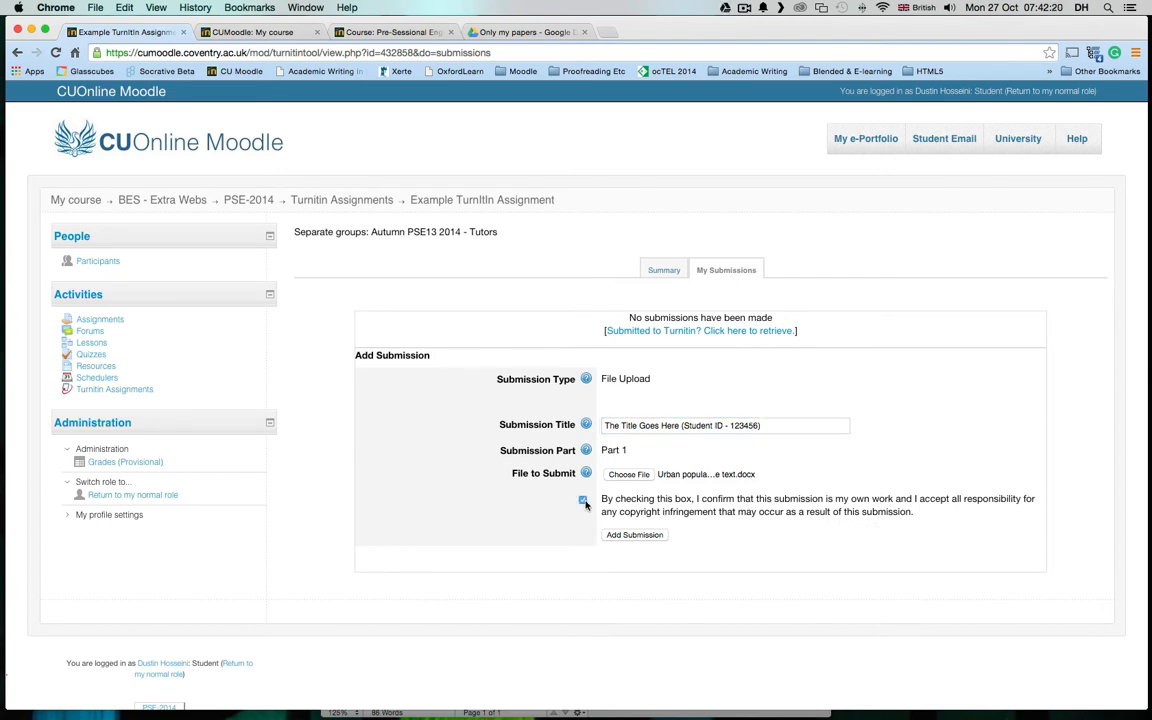
# Step: Send the paper to Turnitin, check the Summary due dates and return to My Submissions
pyautogui.click(634, 535)
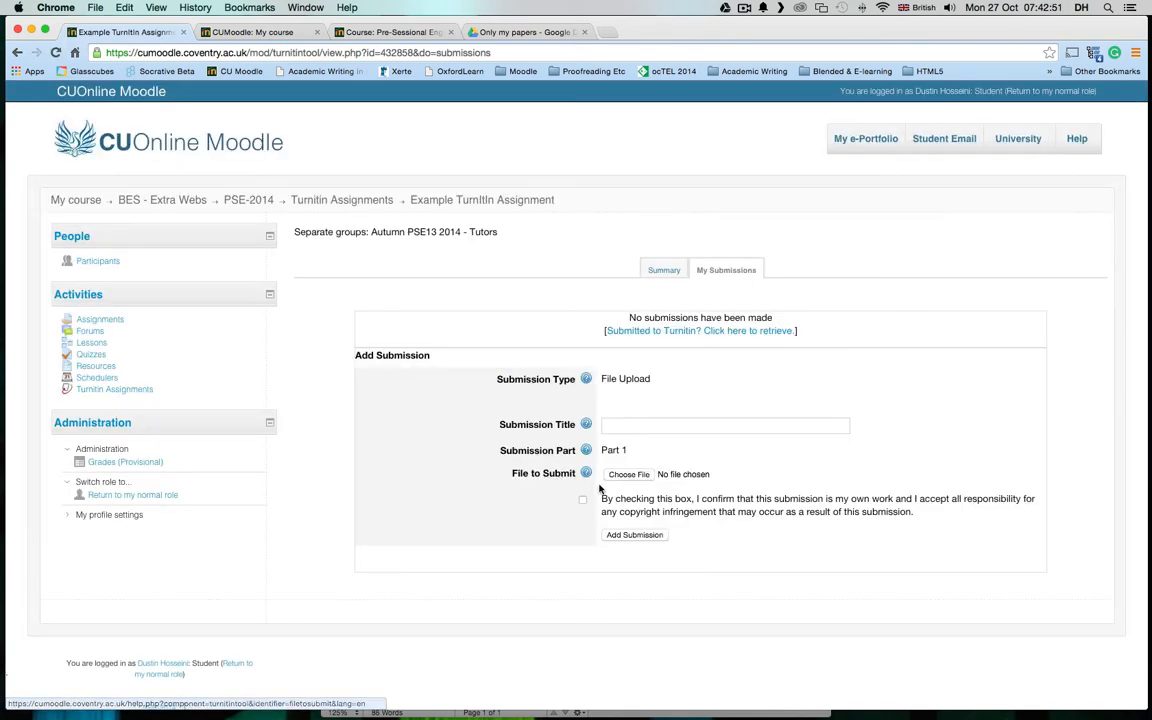
pyautogui.click(662, 271)
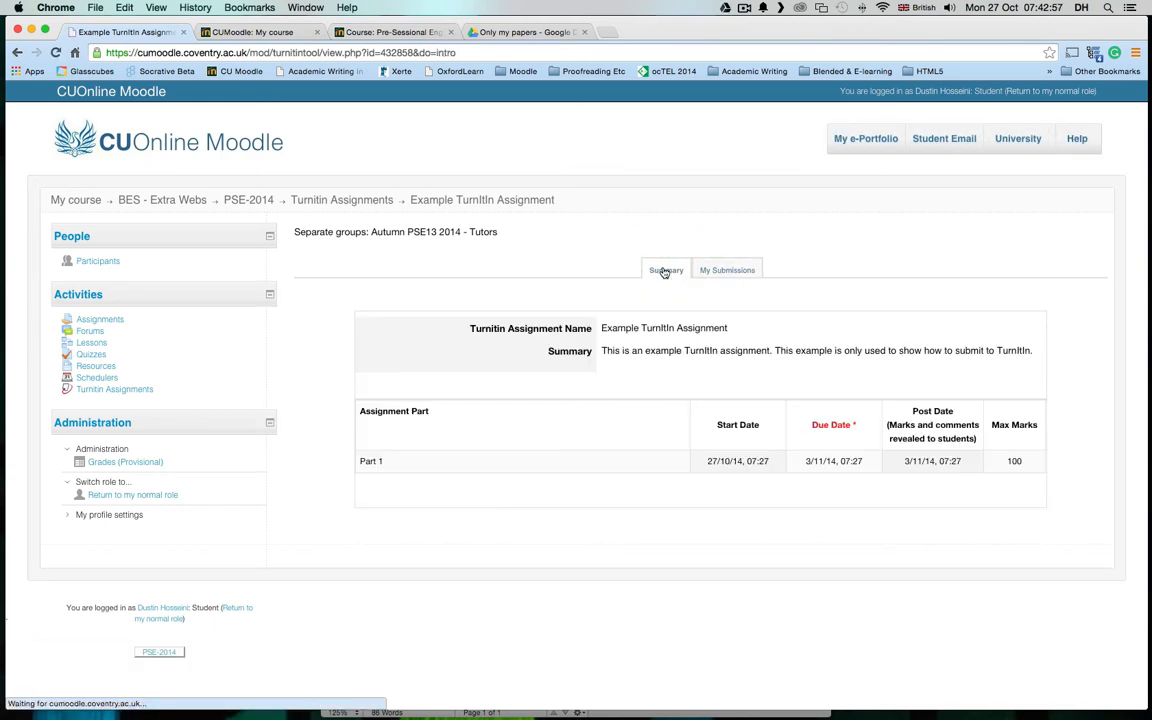
pyautogui.click(716, 272)
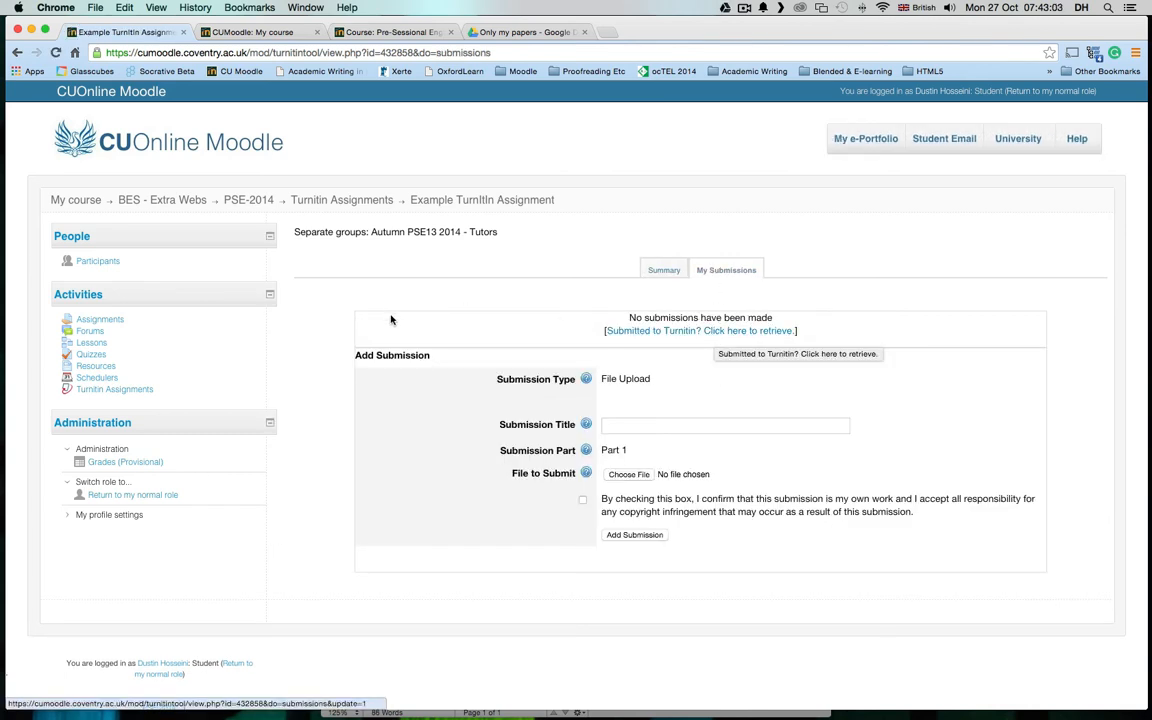
# Step: Retrieve existing submissions from Turnitin via the 'Submitted to Turnitin?' link
pyautogui.click(668, 333)
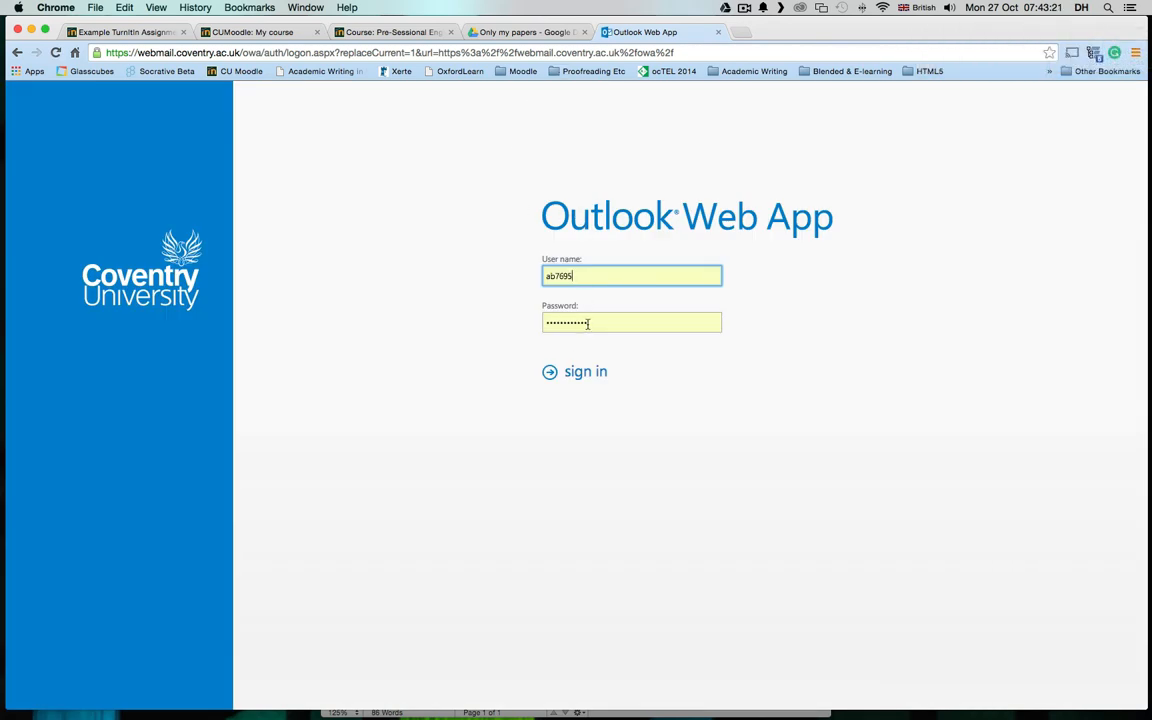
# Step: Sign in to Outlook Web App, re-entering the password after the rejected attempt
pyautogui.click(583, 322)
pyautogui.click(549, 372)
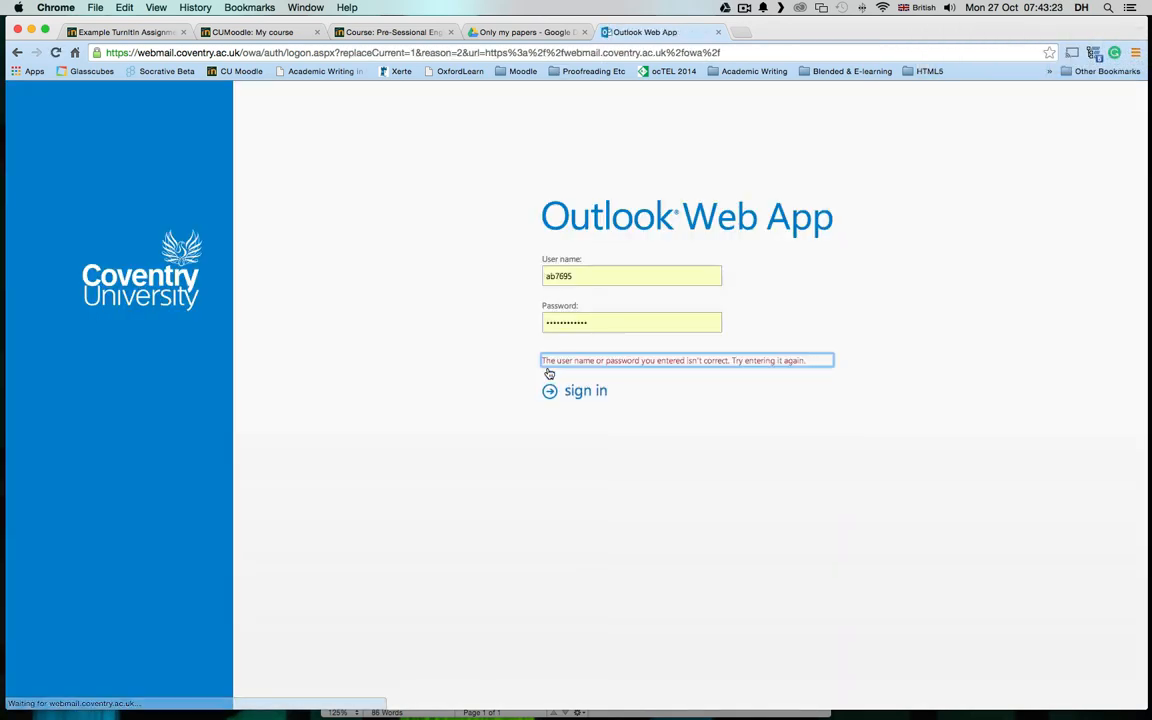
pyautogui.doubleClick(580, 322)
pyautogui.write('••')
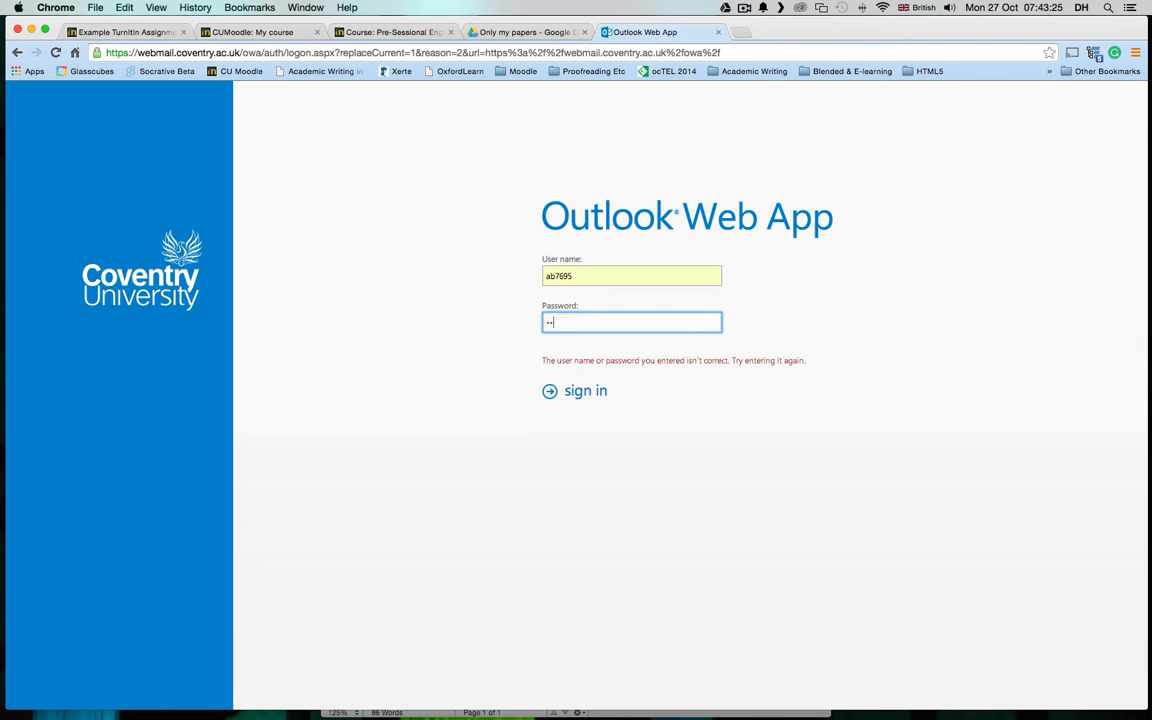
pyautogui.press('Return')
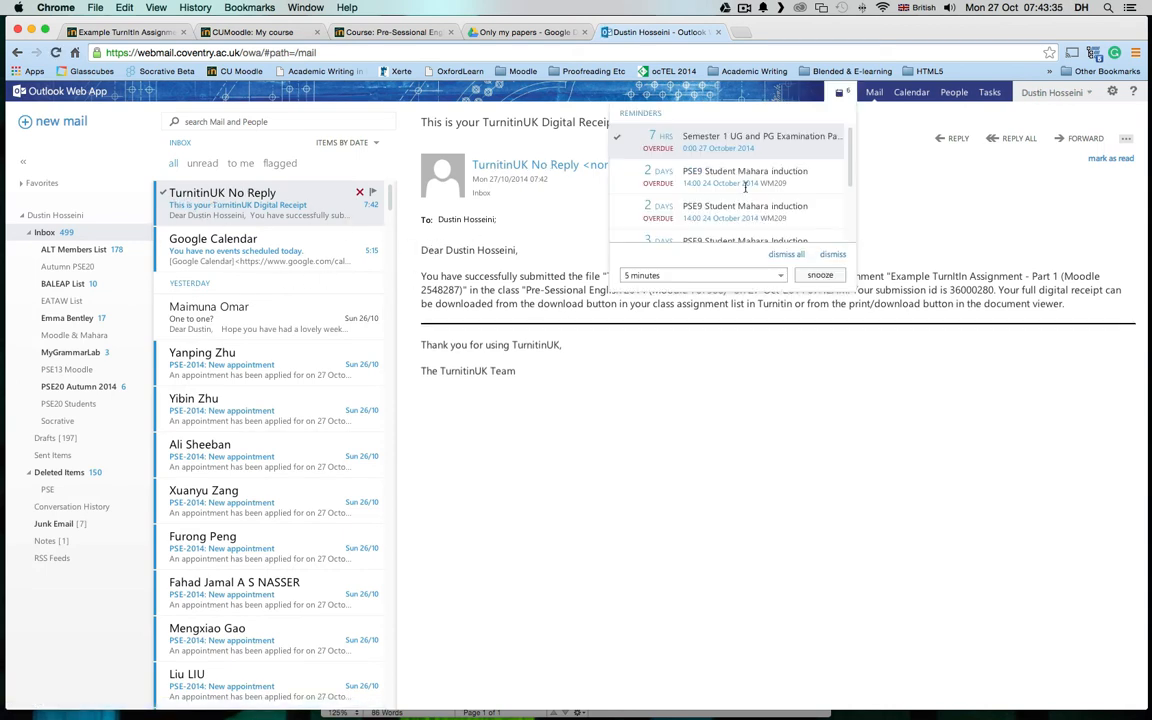
# Step: Dismiss the reminders, read the TurnitinUK receipt and return to the Moodle assignment tab
pyautogui.click(720, 300)
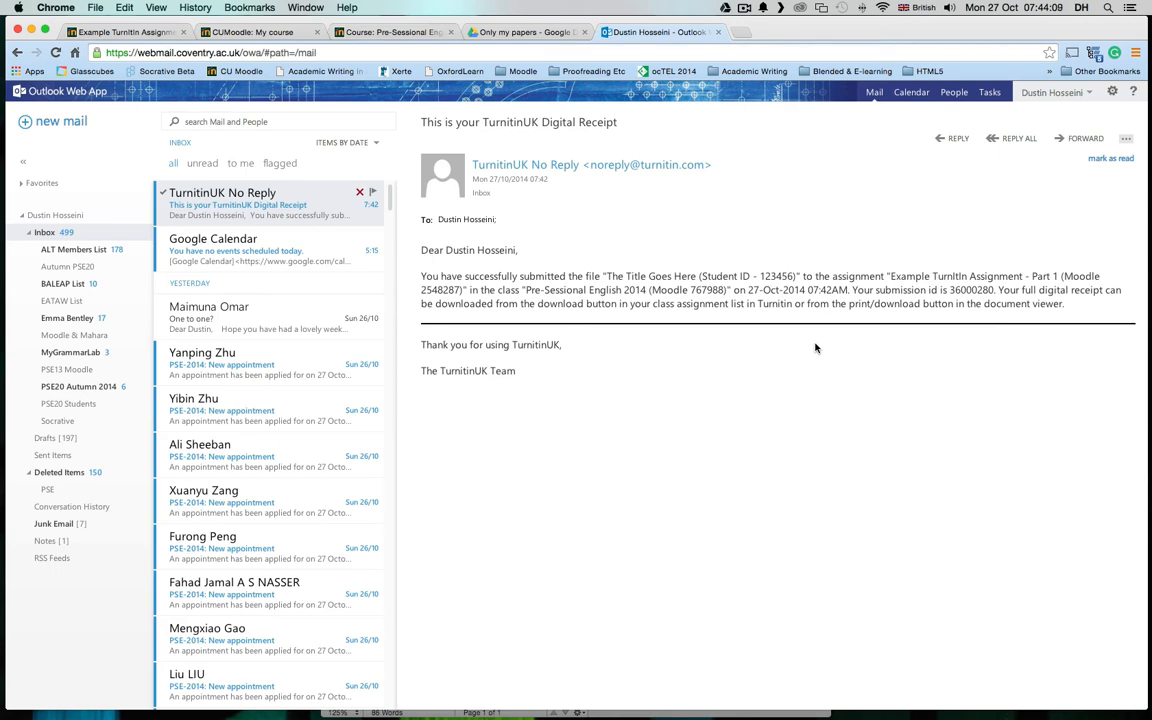
pyautogui.click(126, 32)
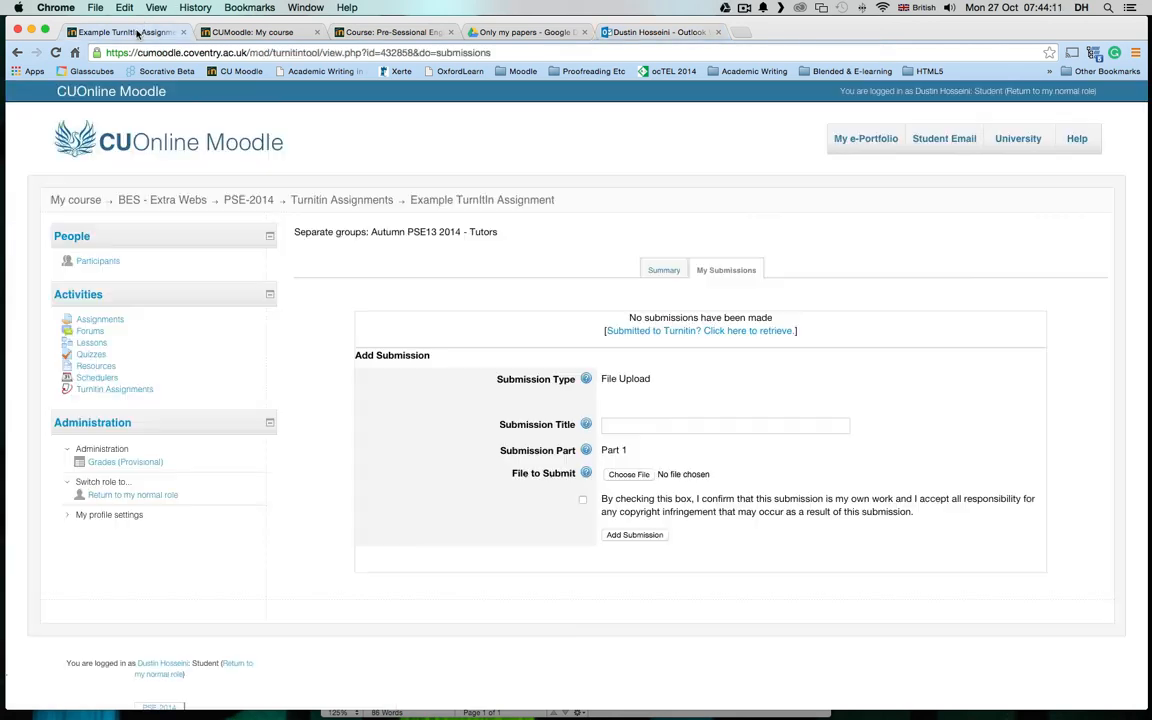